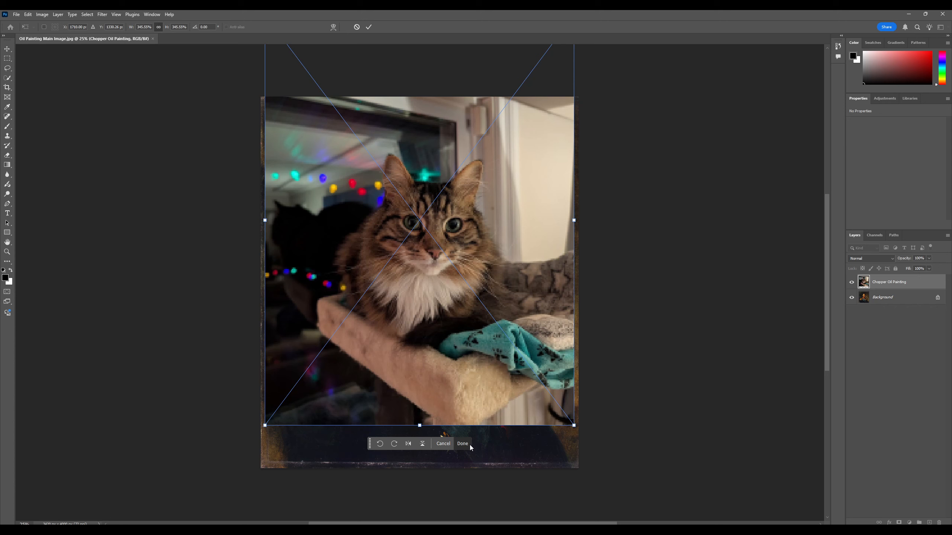
# Commit the cat photo's placement and hide its layer, making the Background painting the active layer.
pyautogui.click(465, 444)
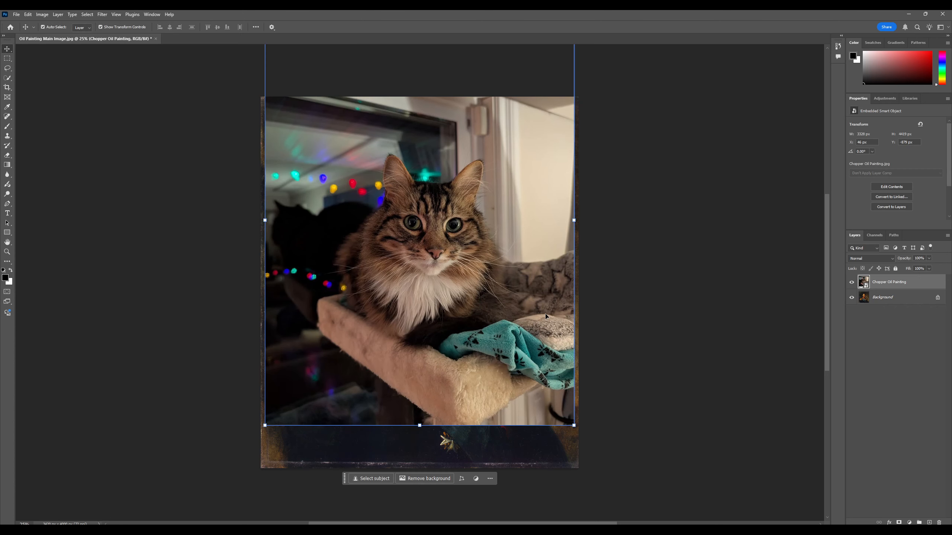
pyautogui.click(851, 281)
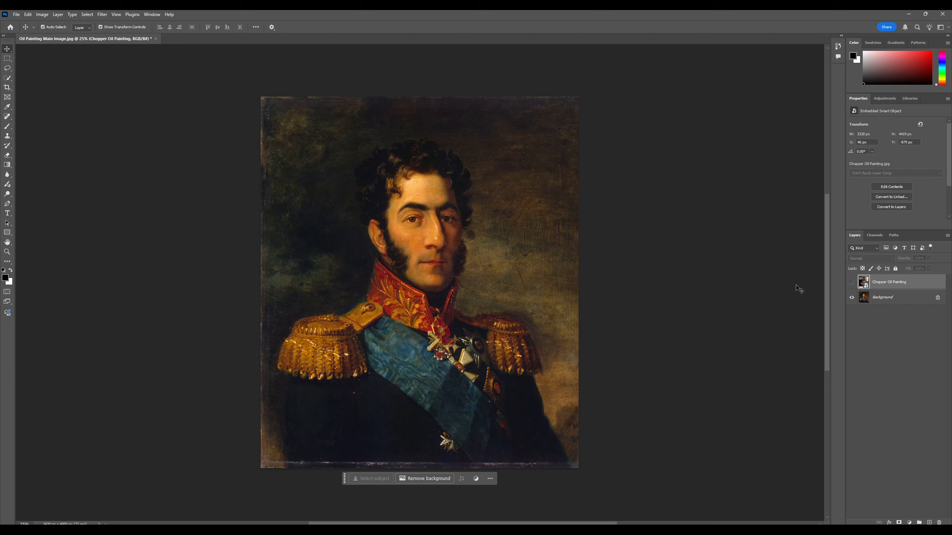
pyautogui.click(884, 298)
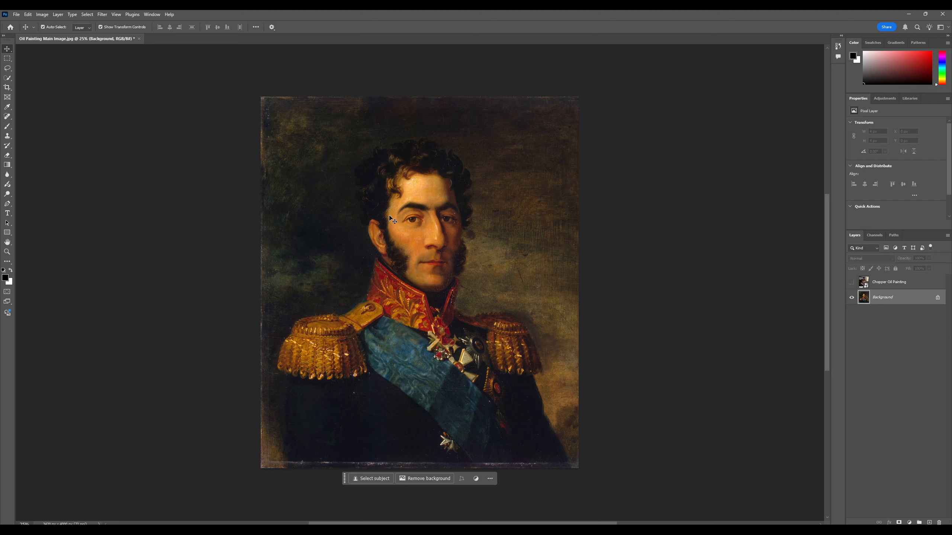
# Paint a selection over the officer's entire head and hair on the Background layer with the Selection Brush tool.
pyautogui.click(6, 71)
pyautogui.click(37, 69)
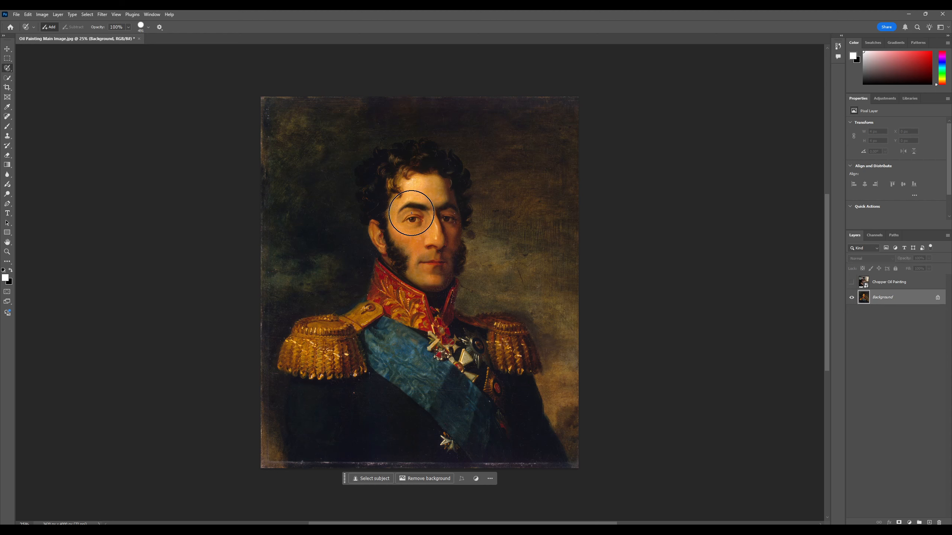
pyautogui.moveTo(406, 217)
pyautogui.mouseDown()
pyautogui.moveTo(461, 212)
pyautogui.moveTo(400, 214)
pyautogui.moveTo(424, 213)
pyautogui.moveTo(416, 240)
pyautogui.moveTo(418, 221)
pyautogui.moveTo(394, 242)
pyautogui.moveTo(388, 224)
pyautogui.mouseUp()
pyautogui.moveTo(389, 182)
pyautogui.mouseDown()
pyautogui.moveTo(401, 158)
pyautogui.moveTo(435, 170)
pyautogui.moveTo(451, 242)
pyautogui.moveTo(435, 265)
pyautogui.moveTo(394, 237)
pyautogui.moveTo(384, 212)
pyautogui.moveTo(419, 194)
pyautogui.moveTo(448, 247)
pyautogui.moveTo(459, 212)
pyautogui.moveTo(448, 161)
pyautogui.mouseUp()
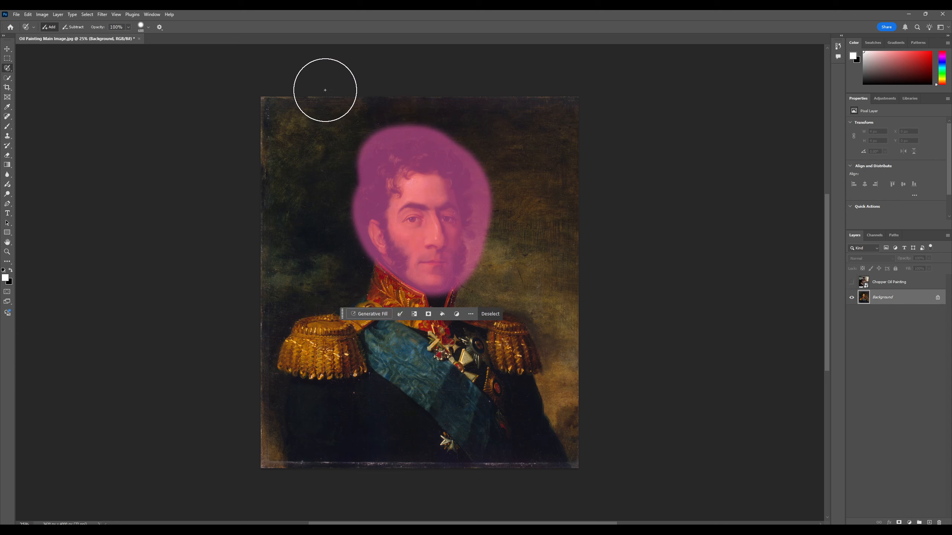
# Start a Content-Aware Fill of the head selection and exclude the epaulettes, collar and shoulders from the sampling area.
pyautogui.click(28, 14)
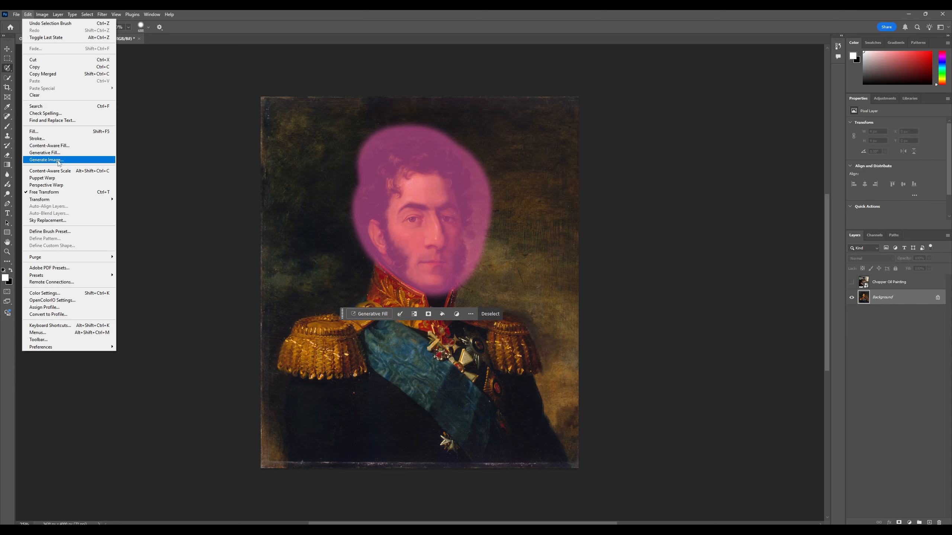
pyautogui.click(58, 147)
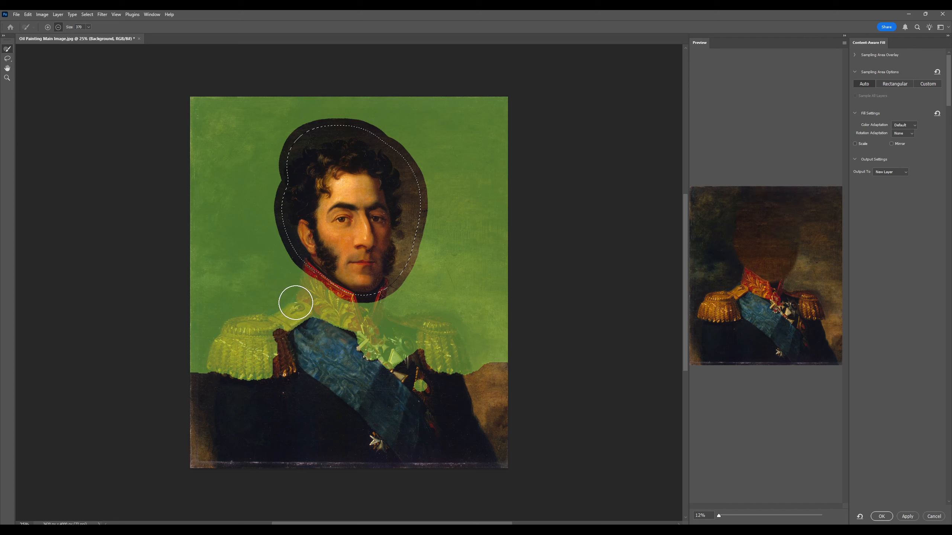
pyautogui.moveTo(382, 333)
pyautogui.mouseDown()
pyautogui.moveTo(403, 321)
pyautogui.moveTo(446, 335)
pyautogui.moveTo(435, 364)
pyautogui.moveTo(384, 362)
pyautogui.moveTo(436, 399)
pyautogui.moveTo(444, 370)
pyautogui.moveTo(376, 326)
pyautogui.moveTo(327, 316)
pyautogui.moveTo(306, 290)
pyautogui.moveTo(356, 322)
pyautogui.moveTo(252, 343)
pyautogui.moveTo(237, 336)
pyautogui.moveTo(209, 375)
pyautogui.moveTo(251, 326)
pyautogui.moveTo(285, 330)
pyautogui.moveTo(265, 370)
pyautogui.moveTo(305, 376)
pyautogui.moveTo(432, 328)
pyautogui.moveTo(372, 310)
pyautogui.mouseUp()
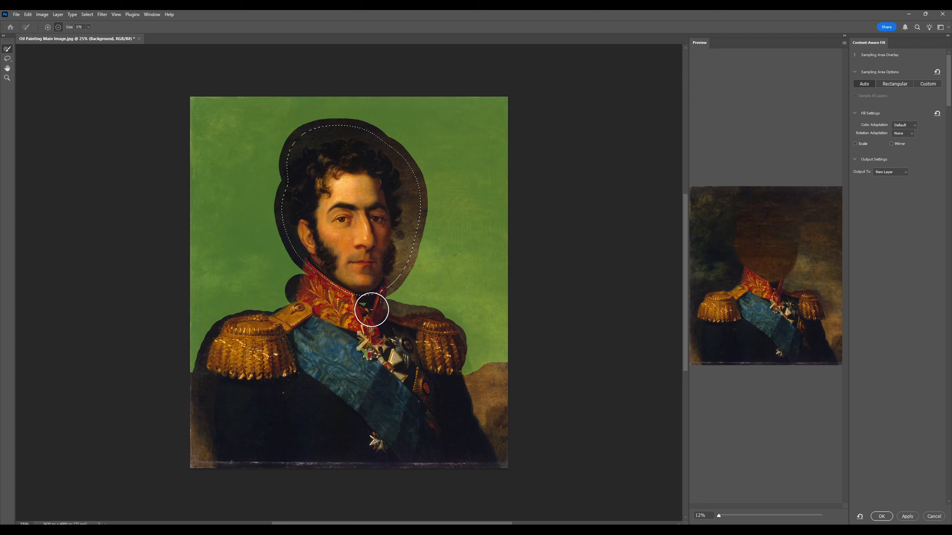
pyautogui.moveTo(295, 286)
pyautogui.mouseDown()
pyautogui.moveTo(229, 330)
pyautogui.moveTo(206, 367)
pyautogui.moveTo(381, 312)
pyautogui.moveTo(449, 339)
pyautogui.moveTo(467, 377)
pyautogui.moveTo(441, 366)
pyautogui.mouseUp()
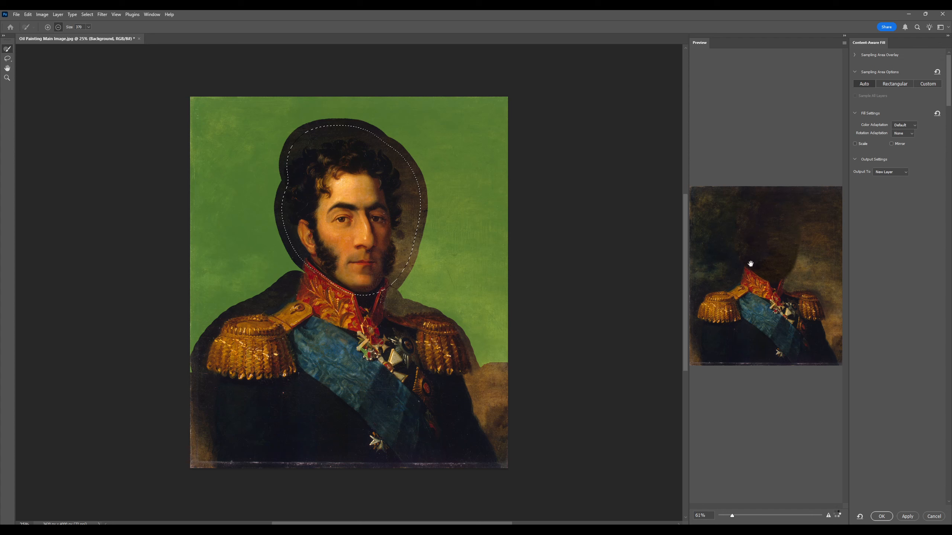
# Output the content-aware fill to the current layer, apply it and deselect the head area.
pyautogui.click(889, 173)
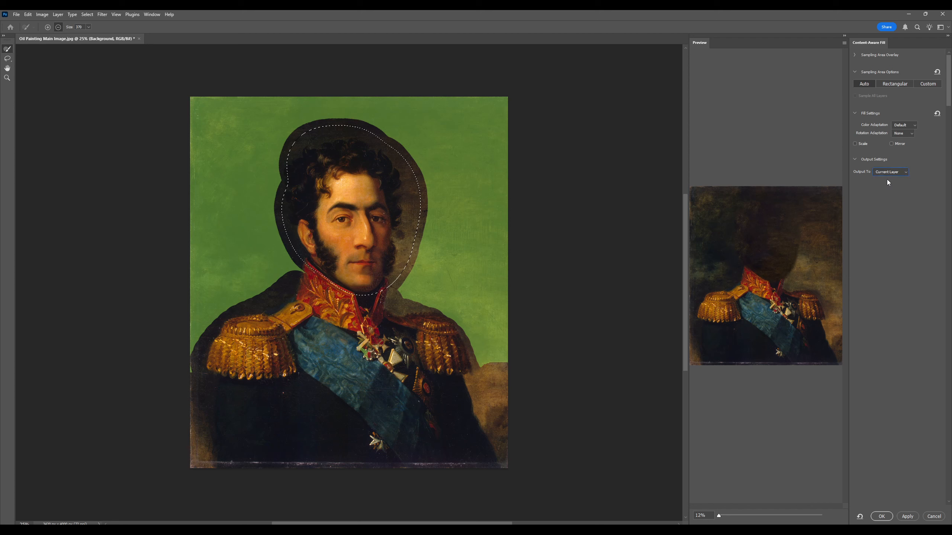
pyautogui.click(878, 517)
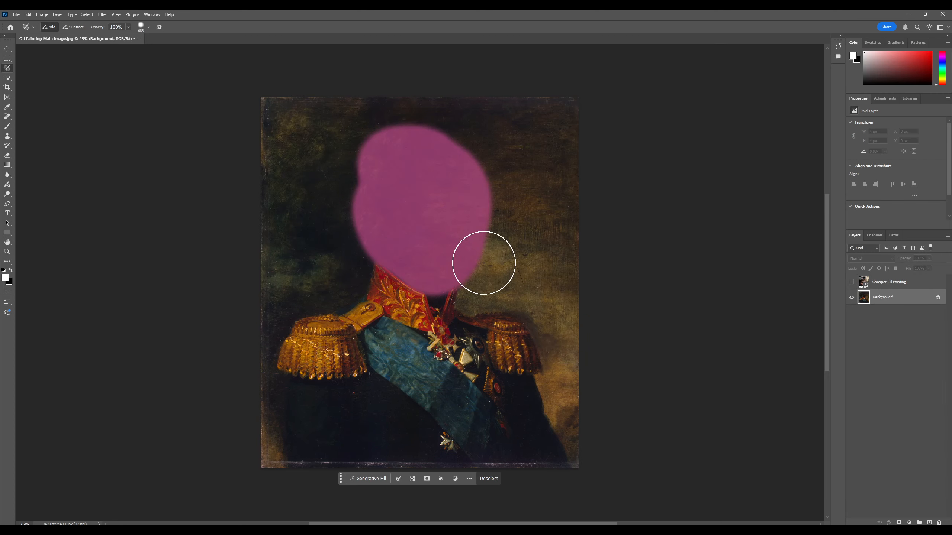
pyautogui.hotkey('ctrl', 'd')
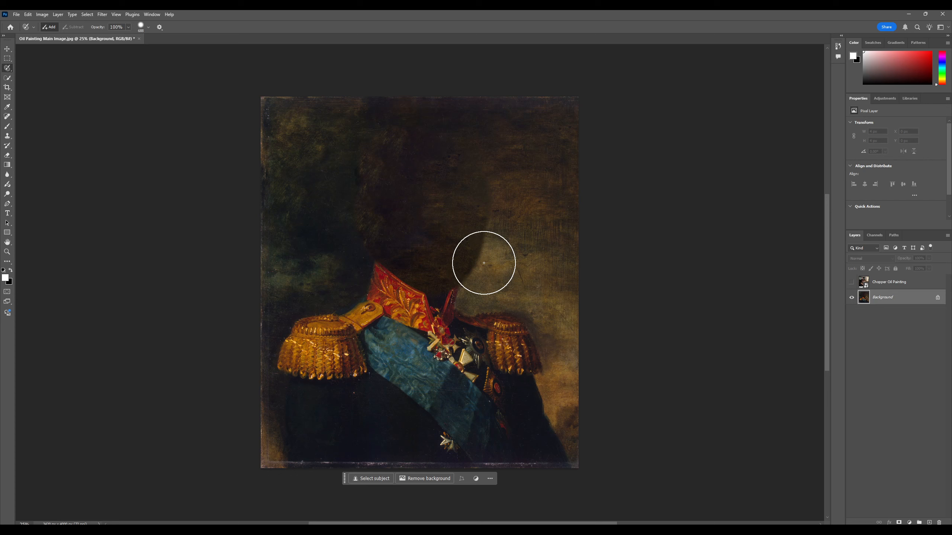
# Show the Chopper Oil Painting layer and select the cat's head, ears and white chest fur with the Quick Selection tool.
pyautogui.click(851, 282)
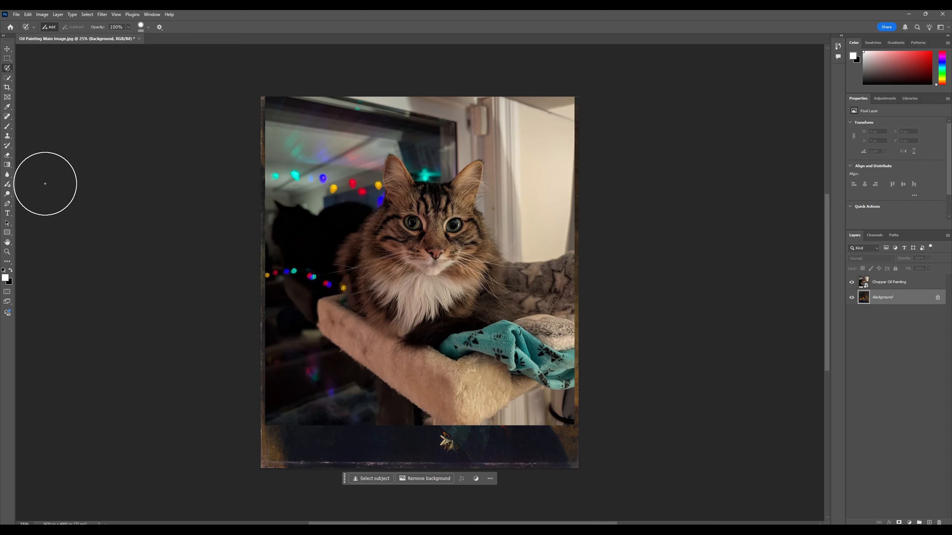
pyautogui.rightClick(7, 69)
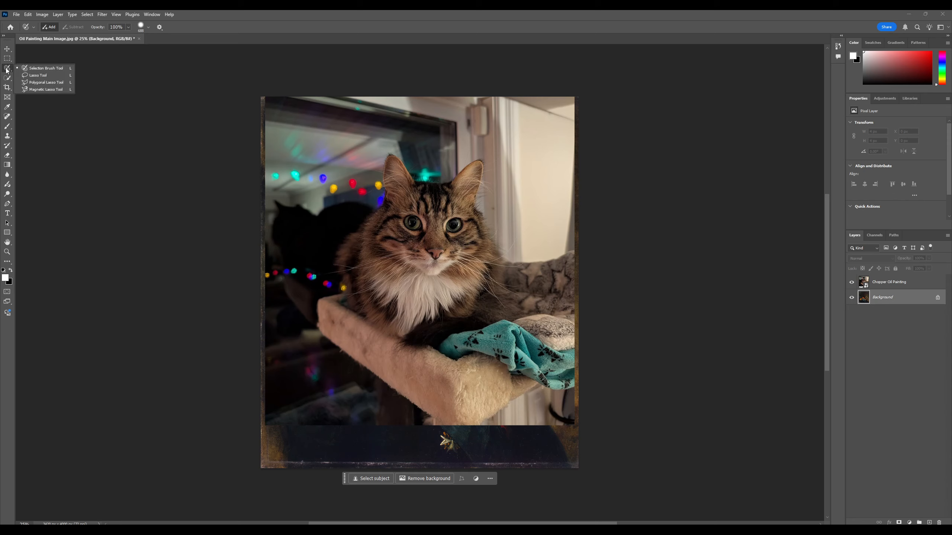
pyautogui.click(7, 78)
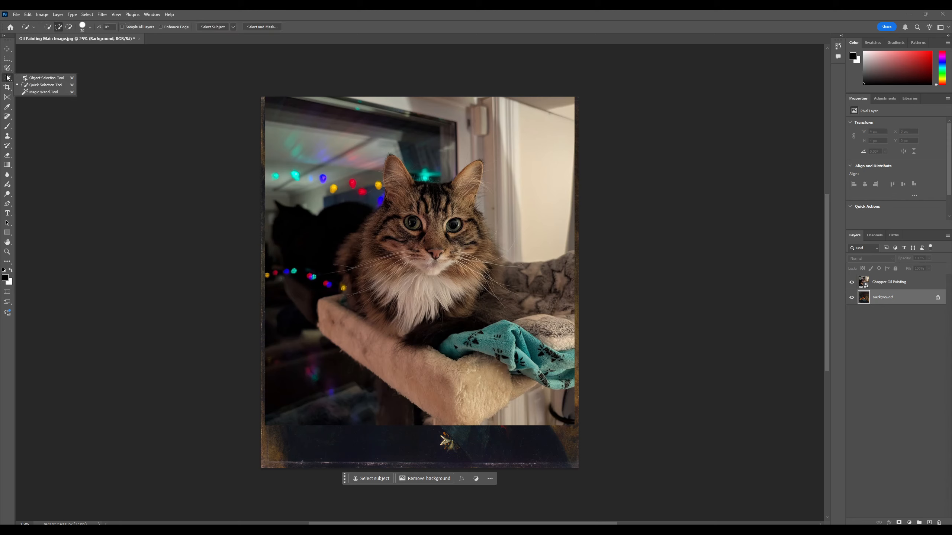
pyautogui.click(41, 85)
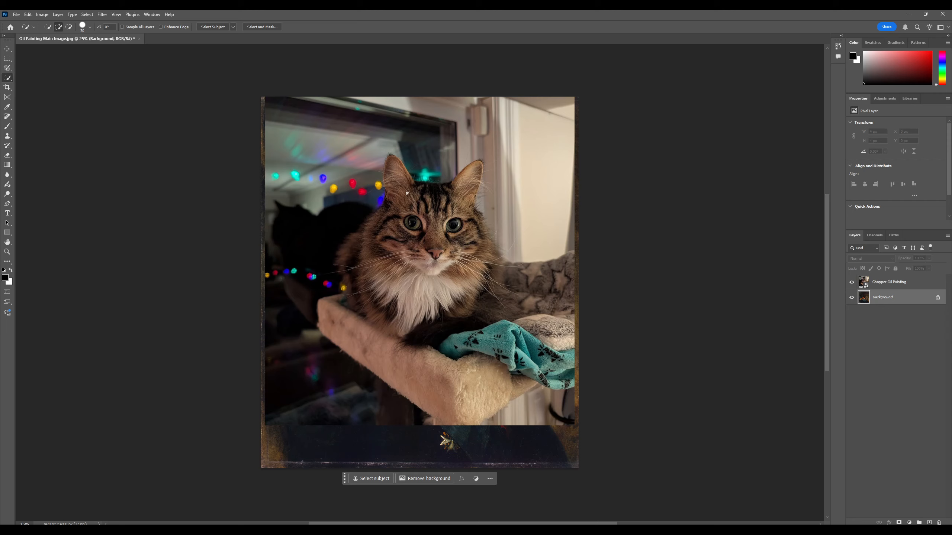
pyautogui.moveTo(414, 213)
pyautogui.mouseDown()
pyautogui.moveTo(394, 162)
pyautogui.moveTo(426, 193)
pyautogui.moveTo(474, 175)
pyautogui.moveTo(475, 241)
pyautogui.moveTo(445, 254)
pyautogui.moveTo(417, 252)
pyautogui.moveTo(391, 239)
pyautogui.mouseUp()
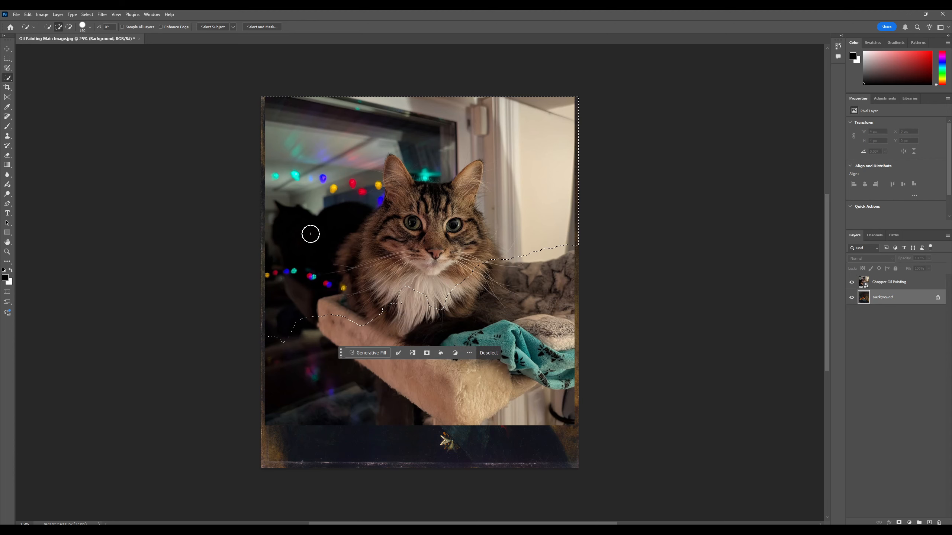
pyautogui.moveTo(310, 233)
pyautogui.mouseDown()
pyautogui.moveTo(295, 292)
pyautogui.moveTo(301, 183)
pyautogui.moveTo(282, 334)
pyautogui.moveTo(312, 175)
pyautogui.moveTo(370, 130)
pyautogui.moveTo(491, 115)
pyautogui.moveTo(537, 132)
pyautogui.moveTo(540, 245)
pyautogui.moveTo(549, 231)
pyautogui.moveTo(523, 218)
pyautogui.moveTo(524, 271)
pyautogui.moveTo(349, 320)
pyautogui.moveTo(383, 328)
pyautogui.mouseUp()
pyautogui.moveTo(400, 284); pyautogui.dragTo(412, 308)
pyautogui.moveTo(374, 232)
pyautogui.mouseDown()
pyautogui.moveTo(370, 192)
pyautogui.moveTo(373, 203)
pyautogui.moveTo(375, 185)
pyautogui.moveTo(418, 143)
pyautogui.moveTo(430, 170)
pyautogui.moveTo(511, 168)
pyautogui.moveTo(496, 189)
pyautogui.moveTo(497, 264)
pyautogui.mouseUp()
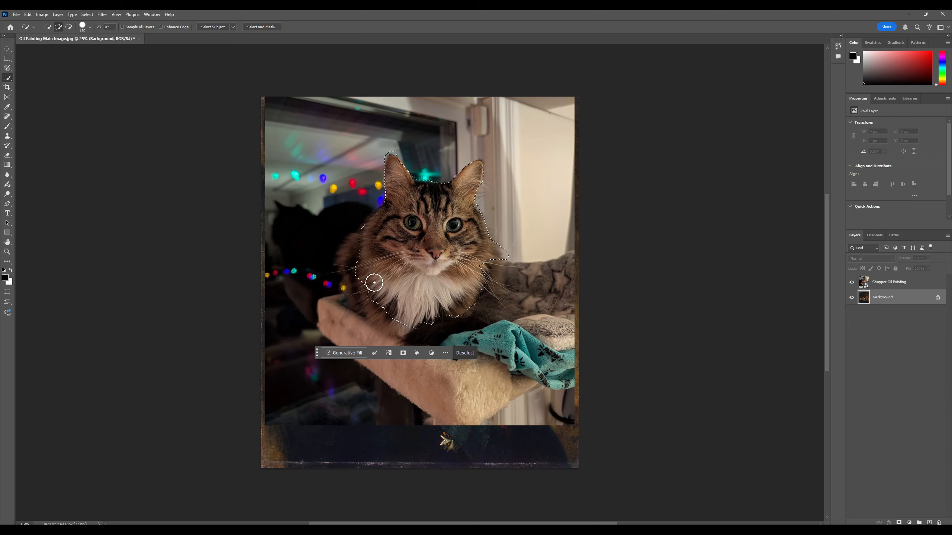
# Refine the selection around the cat's lower fur, cheek and ear, and use it to mask the Chopper Oil Painting layer.
pyautogui.moveTo(374, 283); pyautogui.dragTo(367, 296)
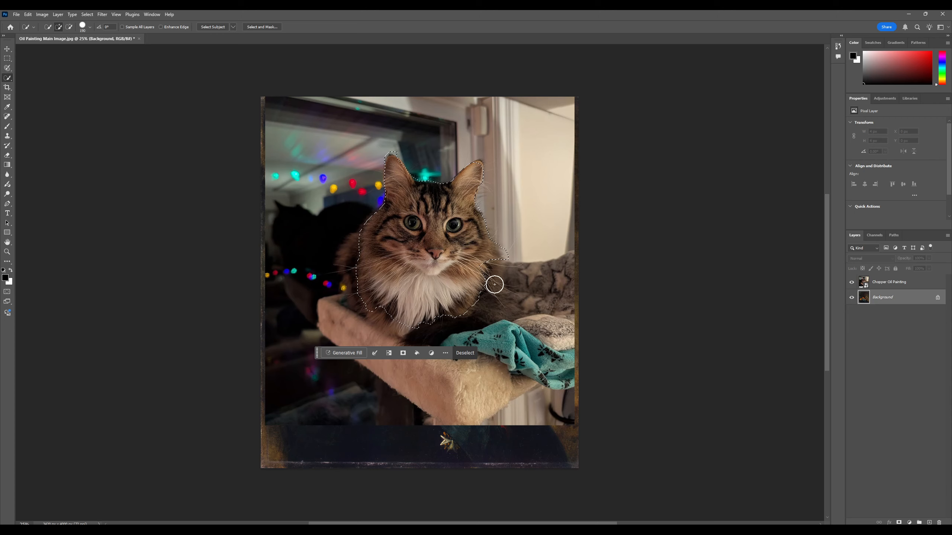
pyautogui.keyDown('alt'); pyautogui.click(510, 251); pyautogui.keyUp('alt')
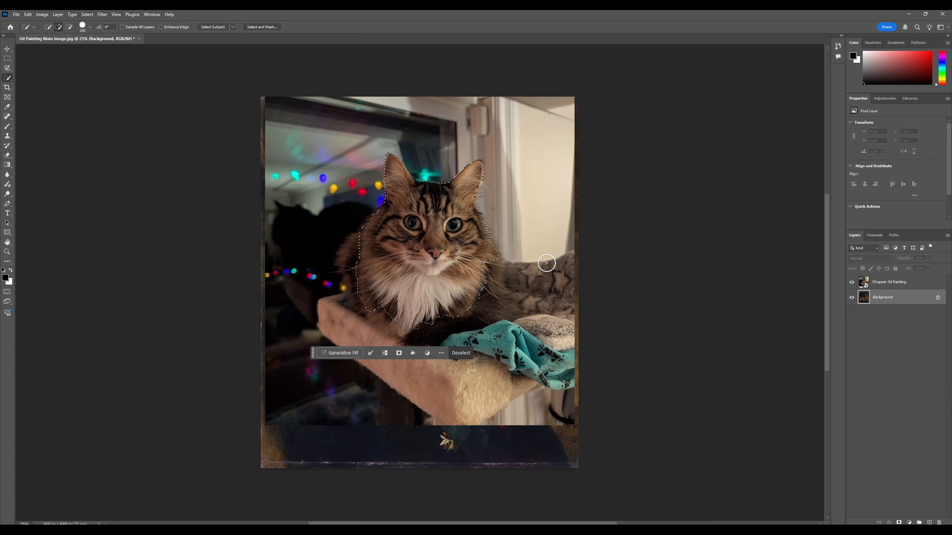
pyautogui.keyDown('alt'); pyautogui.click(487, 172); pyautogui.keyUp('alt')
pyautogui.click(861, 286)
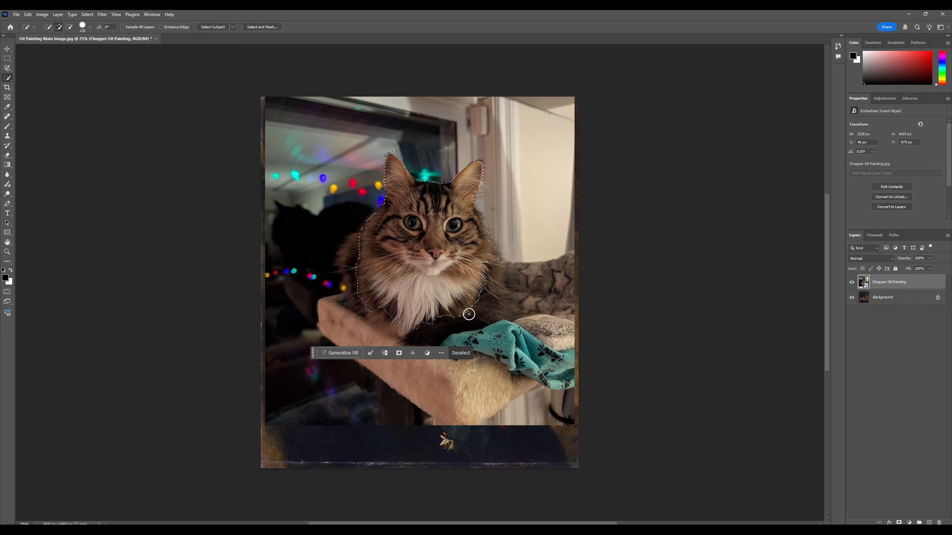
pyautogui.click(399, 353)
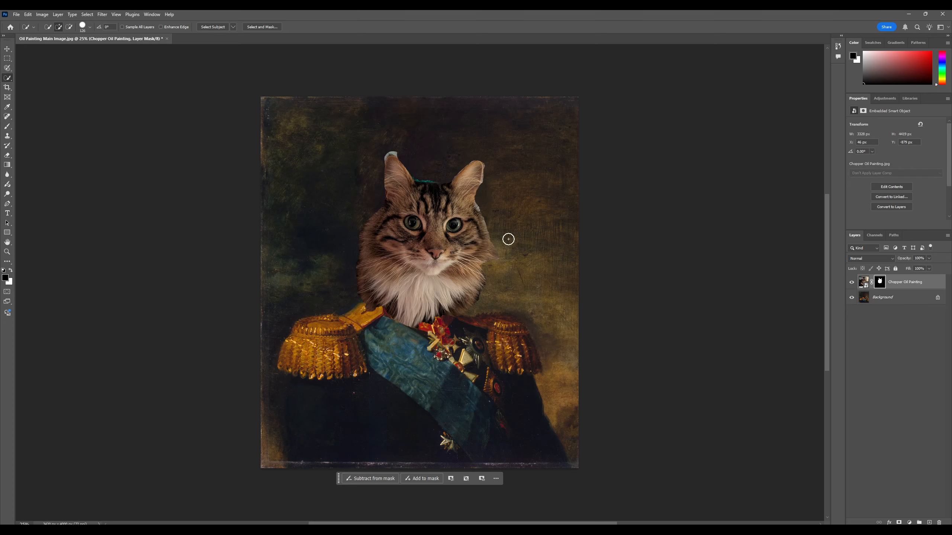
# Open Select and Mask for the cat's layer mask and set the view to a red overlay at about 76% opacity.
pyautogui.hotkey('ctrl', 'alt', 'r')
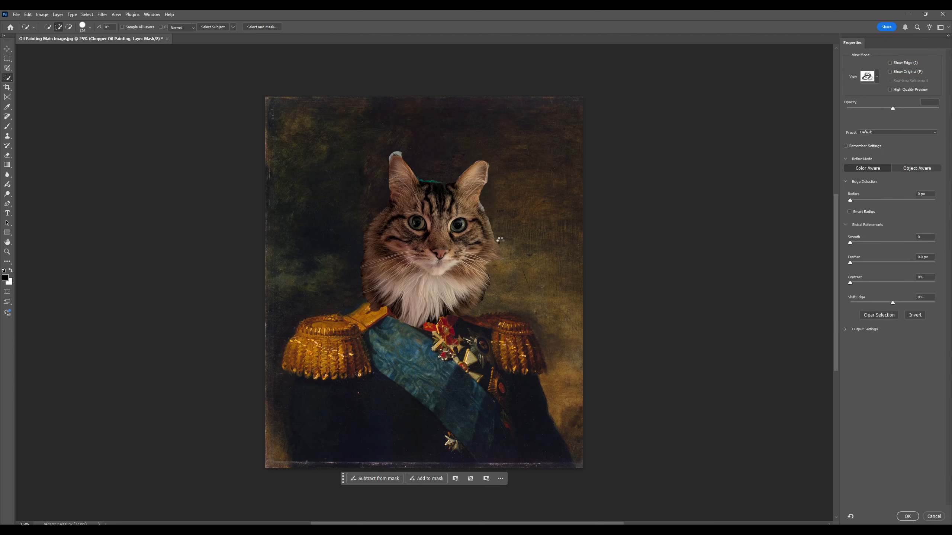
pyautogui.click(875, 81)
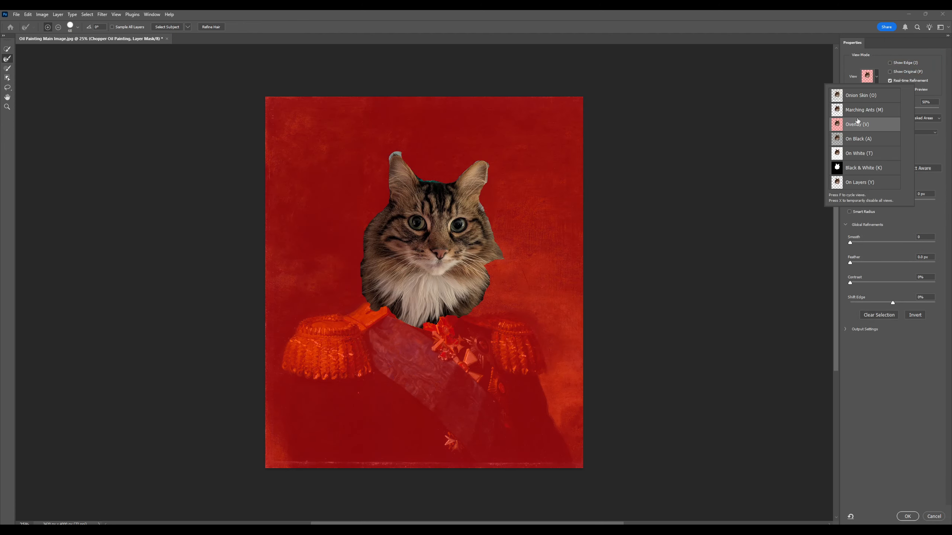
pyautogui.click(844, 65)
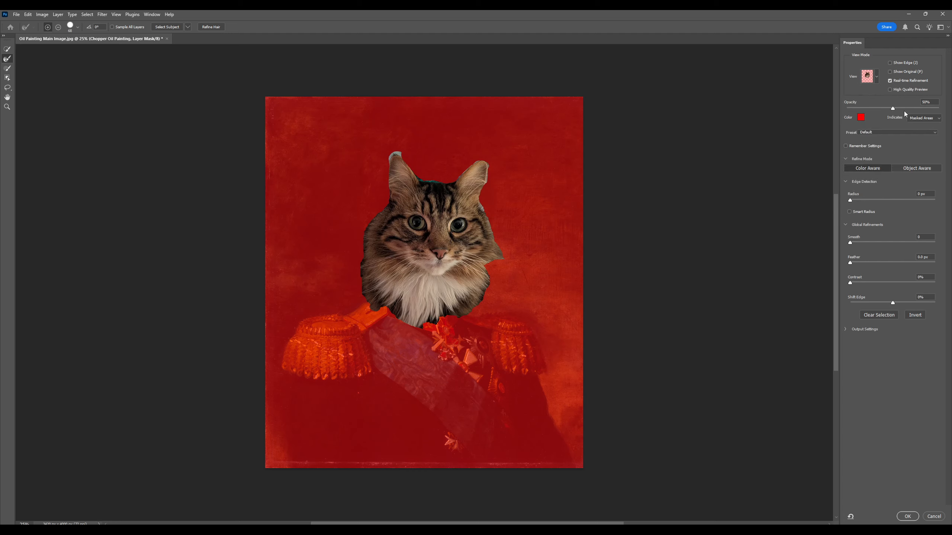
pyautogui.moveTo(892, 108); pyautogui.dragTo(916, 107)
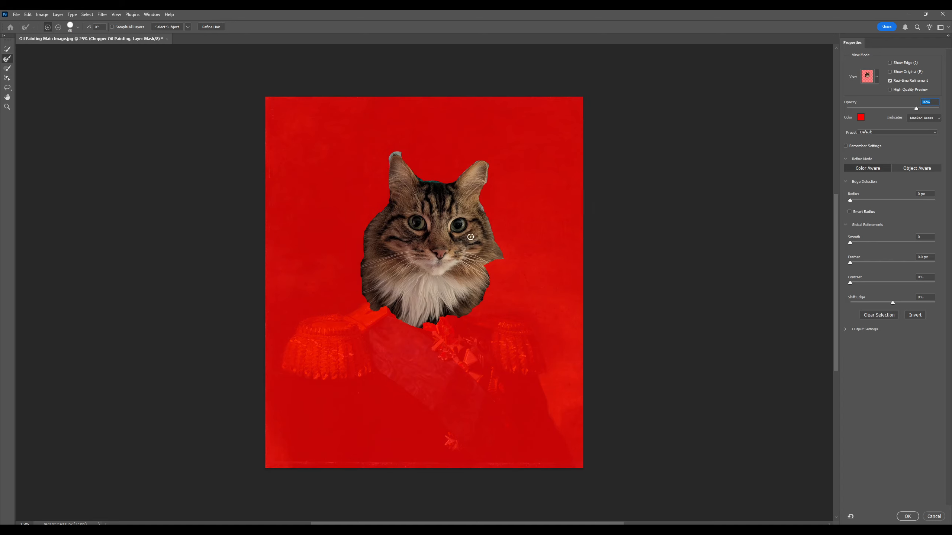
# Brush around the cat's ears, cheeks and chest with the Refine Edge Brush to recover the fur outline.
pyautogui.hotkey('ctrl', '+')
pyautogui.hotkey('ctrl', '+')
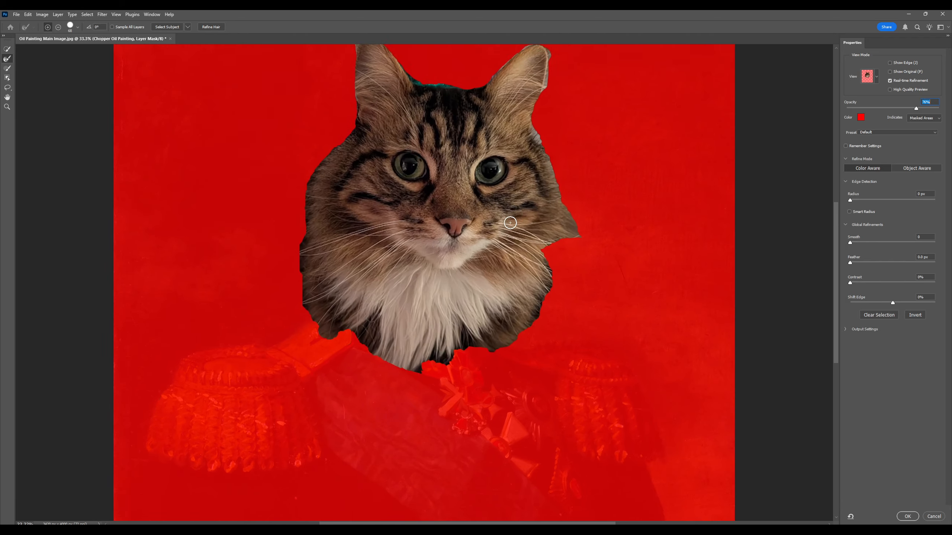
pyautogui.press('space')
pyautogui.moveTo(527, 191); pyautogui.dragTo(501, 249)
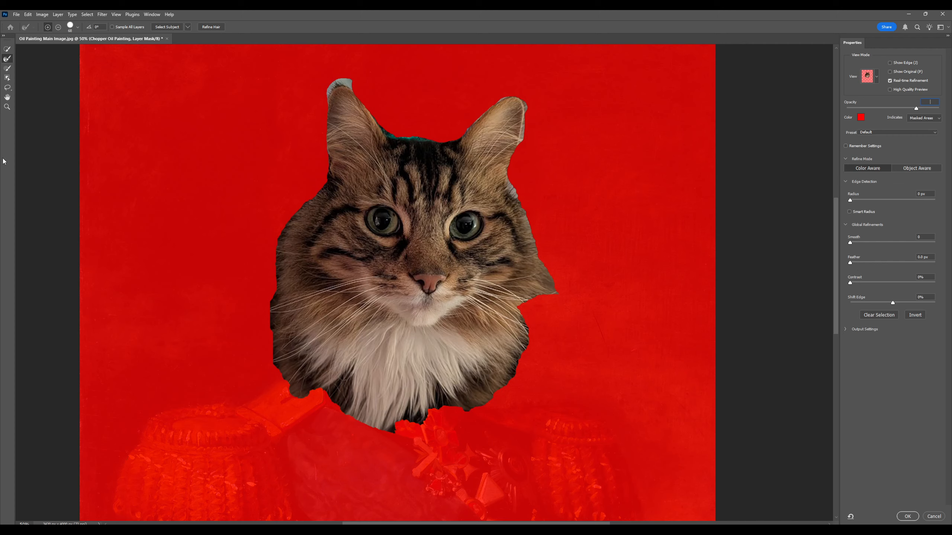
pyautogui.click(6, 60)
pyautogui.click(468, 200)
pyautogui.moveTo(338, 128)
pyautogui.mouseDown()
pyautogui.moveTo(318, 97)
pyautogui.moveTo(342, 108)
pyautogui.moveTo(335, 89)
pyautogui.moveTo(349, 102)
pyautogui.moveTo(346, 88)
pyautogui.moveTo(358, 95)
pyautogui.moveTo(356, 113)
pyautogui.moveTo(353, 89)
pyautogui.moveTo(342, 98)
pyautogui.moveTo(332, 80)
pyautogui.moveTo(339, 97)
pyautogui.moveTo(326, 89)
pyautogui.moveTo(332, 98)
pyautogui.moveTo(347, 95)
pyautogui.moveTo(347, 78)
pyautogui.moveTo(356, 111)
pyautogui.moveTo(360, 100)
pyautogui.moveTo(369, 122)
pyautogui.moveTo(367, 112)
pyautogui.moveTo(406, 149)
pyautogui.moveTo(411, 131)
pyautogui.moveTo(422, 155)
pyautogui.moveTo(421, 138)
pyautogui.moveTo(463, 146)
pyautogui.moveTo(459, 129)
pyautogui.moveTo(469, 137)
pyautogui.moveTo(471, 115)
pyautogui.moveTo(481, 129)
pyautogui.moveTo(477, 113)
pyautogui.moveTo(483, 123)
pyautogui.moveTo(491, 103)
pyautogui.moveTo(531, 101)
pyautogui.moveTo(517, 127)
pyautogui.moveTo(526, 145)
pyautogui.moveTo(507, 146)
pyautogui.moveTo(521, 165)
pyautogui.moveTo(504, 167)
pyautogui.moveTo(517, 220)
pyautogui.moveTo(550, 269)
pyautogui.moveTo(543, 287)
pyautogui.moveTo(518, 296)
pyautogui.moveTo(511, 362)
pyautogui.moveTo(480, 405)
pyautogui.moveTo(465, 397)
pyautogui.moveTo(487, 409)
pyautogui.moveTo(439, 403)
pyautogui.moveTo(457, 414)
pyautogui.moveTo(432, 406)
pyautogui.moveTo(417, 429)
pyautogui.moveTo(368, 435)
pyautogui.moveTo(379, 435)
pyautogui.moveTo(370, 416)
pyautogui.moveTo(336, 418)
pyautogui.moveTo(329, 390)
pyautogui.moveTo(307, 399)
pyautogui.moveTo(288, 386)
pyautogui.moveTo(276, 362)
pyautogui.moveTo(279, 318)
pyautogui.moveTo(258, 303)
pyautogui.moveTo(293, 236)
pyautogui.mouseUp()
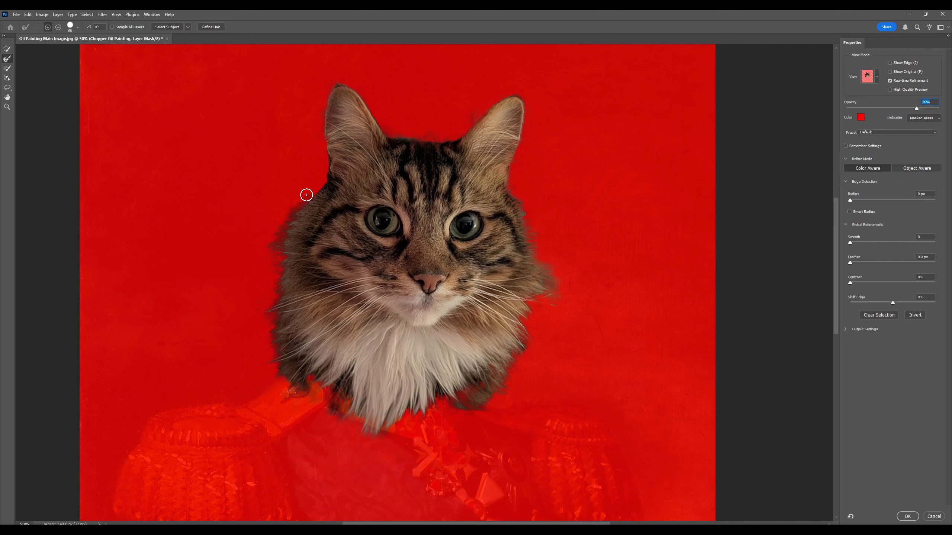
# Touch up the mask edge at the base of the ear, the cheek whiskers, the lower chest fur and the top of the head.
pyautogui.moveTo(331, 168)
pyautogui.mouseDown()
pyautogui.moveTo(325, 148)
pyautogui.moveTo(329, 155)
pyautogui.mouseUp()
pyautogui.moveTo(559, 285)
pyautogui.keyDown('alt'); pyautogui.mouseDown()
pyautogui.moveTo(568, 321)
pyautogui.moveTo(550, 281)
pyautogui.mouseUp(); pyautogui.keyUp('alt')
pyautogui.moveTo(466, 397)
pyautogui.mouseDown()
pyautogui.moveTo(474, 415)
pyautogui.moveTo(454, 402)
pyautogui.moveTo(463, 419)
pyautogui.moveTo(469, 400)
pyautogui.moveTo(485, 419)
pyautogui.mouseUp()
pyautogui.moveTo(435, 135)
pyautogui.mouseDown()
pyautogui.moveTo(426, 157)
pyautogui.moveTo(427, 127)
pyautogui.mouseUp()
# Feather the mask by about 1.9 px, shift its edge to about -24% and apply the result as a layer mask.
pyautogui.moveTo(850, 263); pyautogui.dragTo(858, 263)
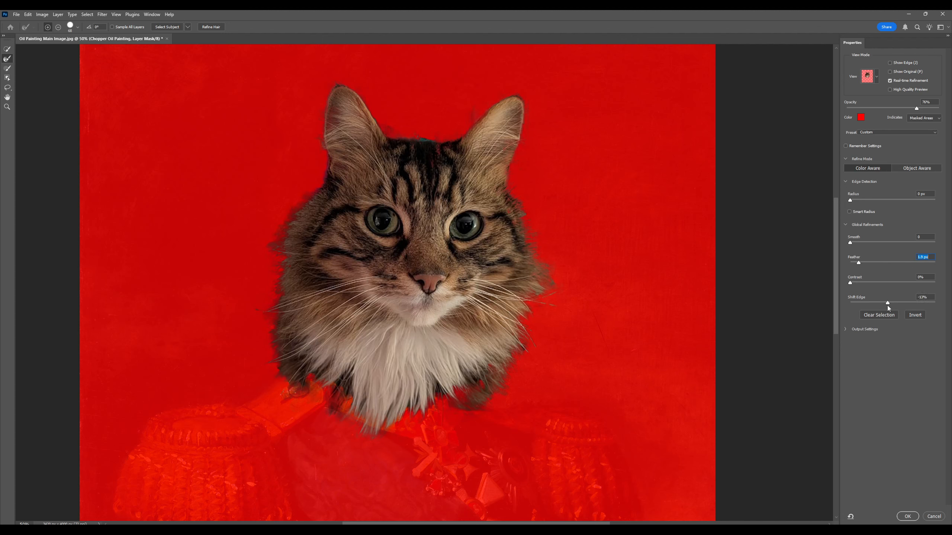
pyautogui.click(883, 307)
pyautogui.click(845, 329)
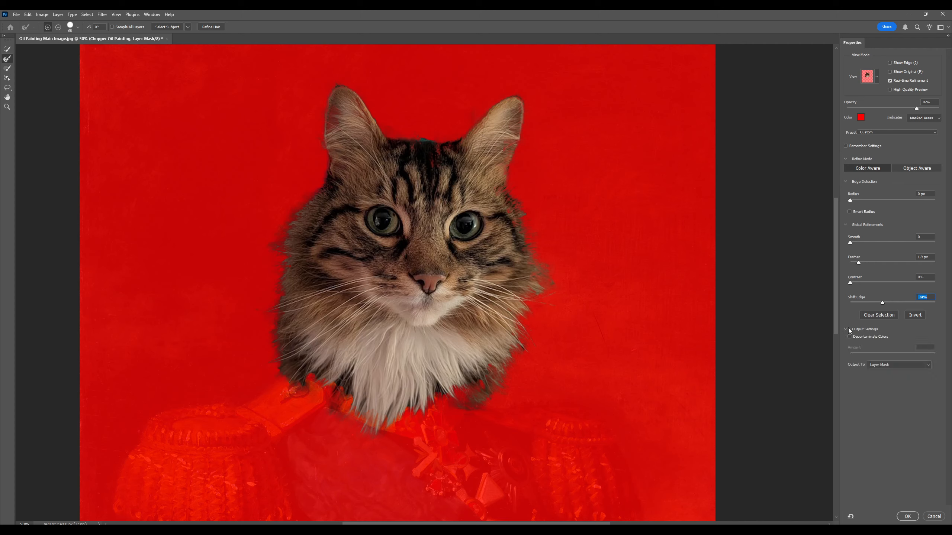
pyautogui.click(907, 518)
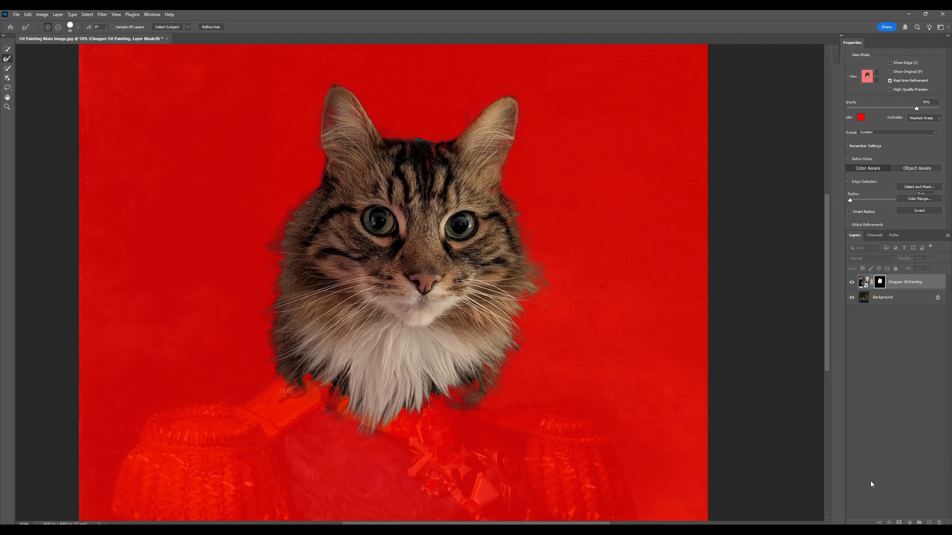
# Move the masked cat head slightly down onto the uniform's collar and deselect the layer.
pyautogui.scroll(-2, 555, 280)
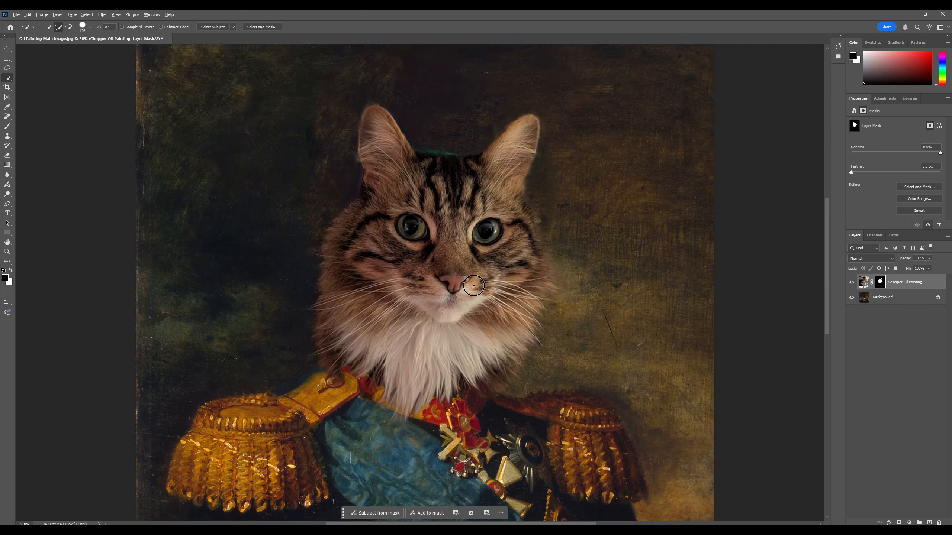
pyautogui.press('v')
pyautogui.moveTo(462, 269)
pyautogui.mouseDown()
pyautogui.moveTo(542, 301)
pyautogui.moveTo(462, 293)
pyautogui.moveTo(467, 262)
pyautogui.moveTo(471, 279)
pyautogui.moveTo(462, 282)
pyautogui.mouseUp()
pyautogui.scroll(-2, 519, 283)
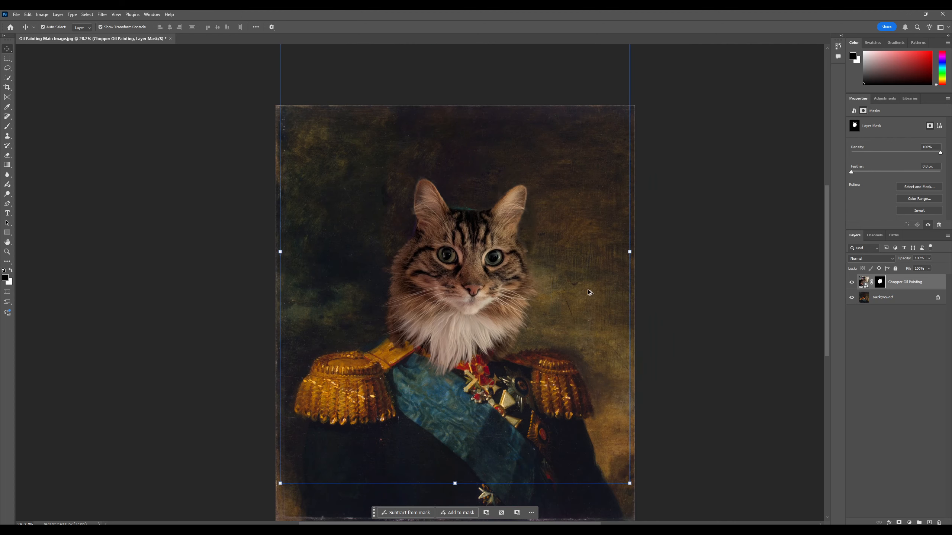
pyautogui.scroll(-2, 545, 343)
pyautogui.click(670, 298)
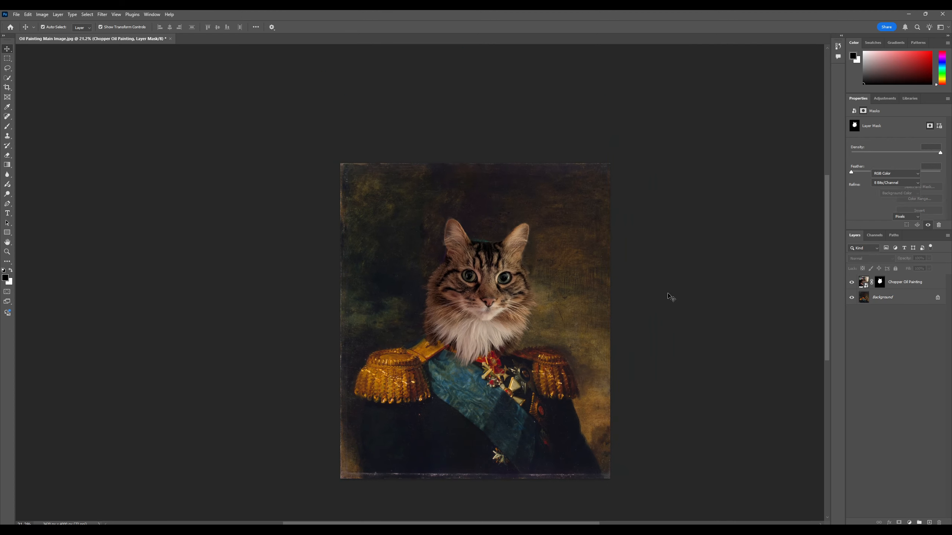
# Convert the masked Chopper Oil Painting layer to a smart object and dismiss the chat notification.
pyautogui.click(930, 282)
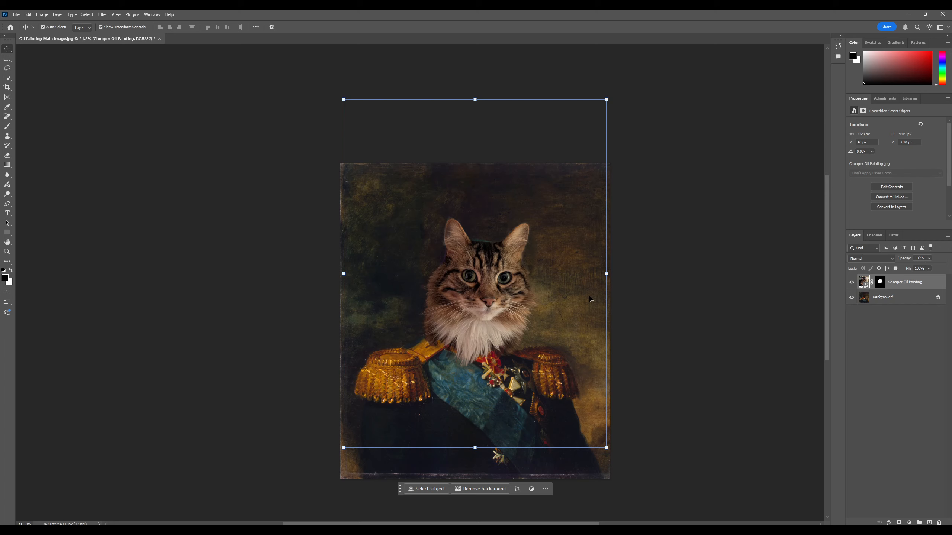
pyautogui.rightClick(862, 284)
pyautogui.click(845, 411)
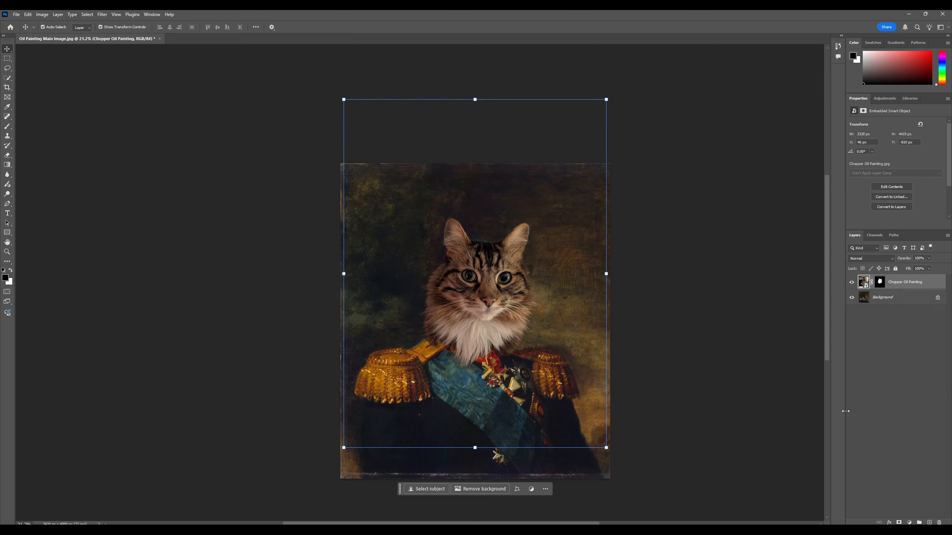
pyautogui.rightClick(906, 283)
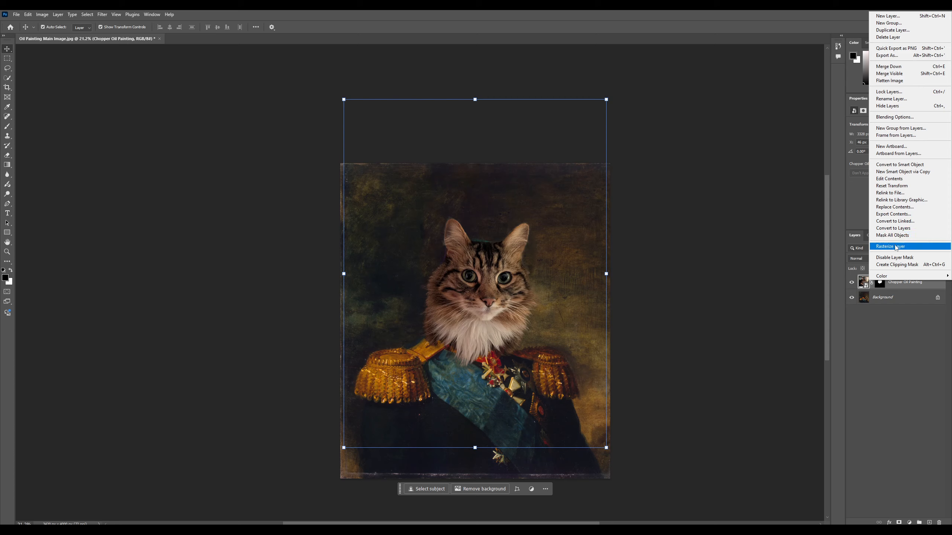
pyautogui.click(898, 164)
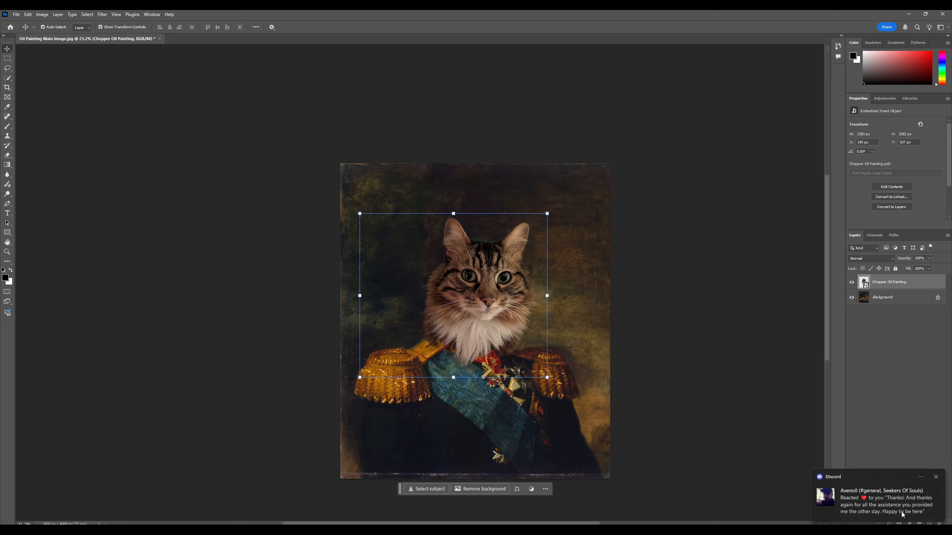
pyautogui.click(936, 477)
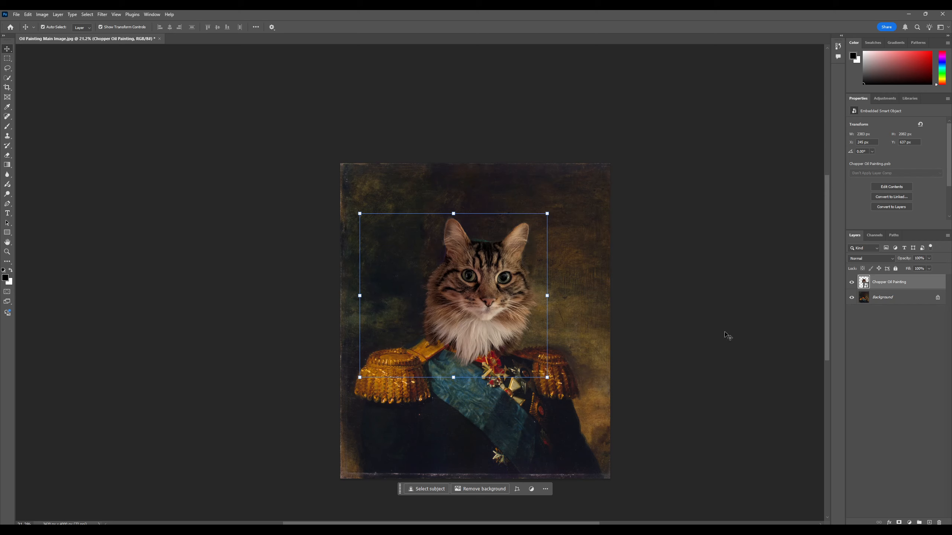
# Sharpen the cat head with an Unsharp Mask of 100% amount, 3.0 pixels radius and threshold 0.
pyautogui.click(106, 15)
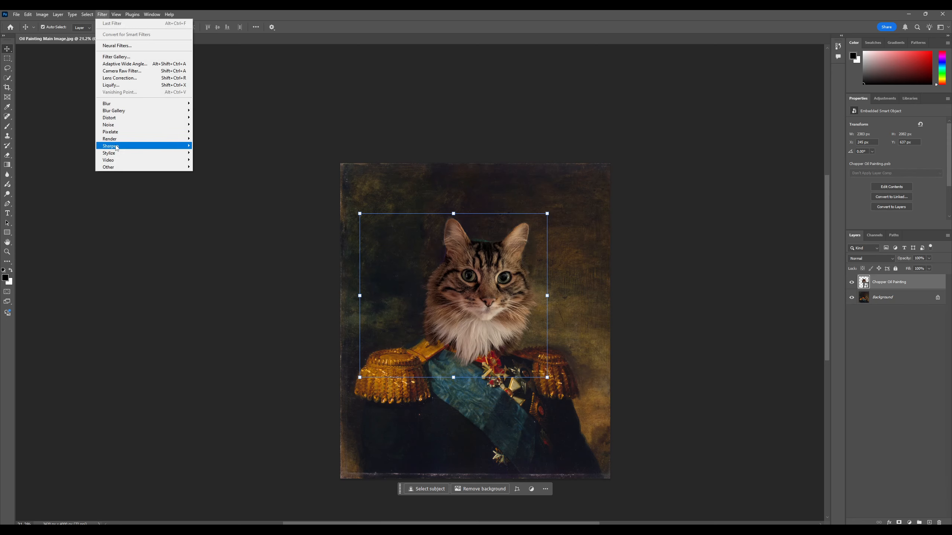
pyautogui.moveTo(111, 146)
pyautogui.click(214, 174)
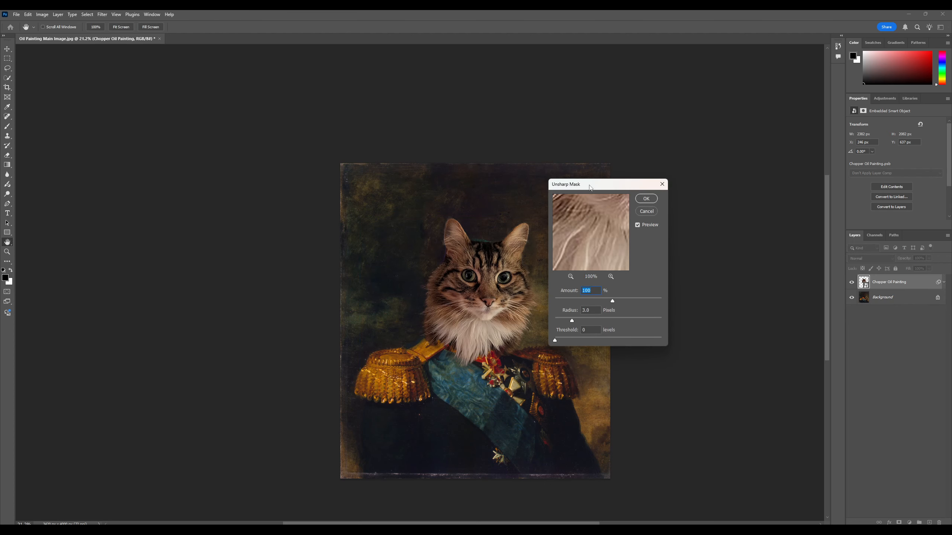
pyautogui.moveTo(591, 188); pyautogui.dragTo(655, 197)
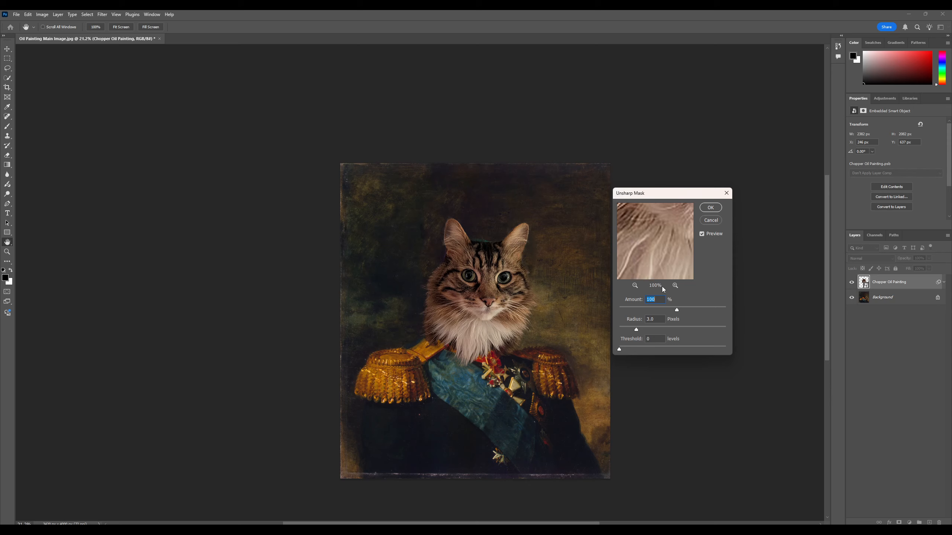
pyautogui.click(702, 233)
pyautogui.click(711, 208)
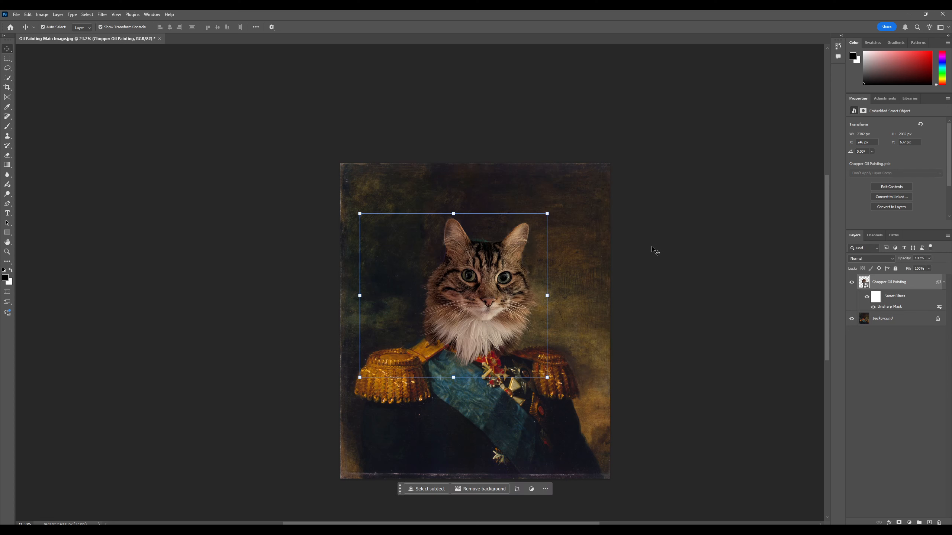
# Switch the cat layer's smart filters off and back on to compare the head with and without sharpening.
pyautogui.scroll(2, 547, 325)
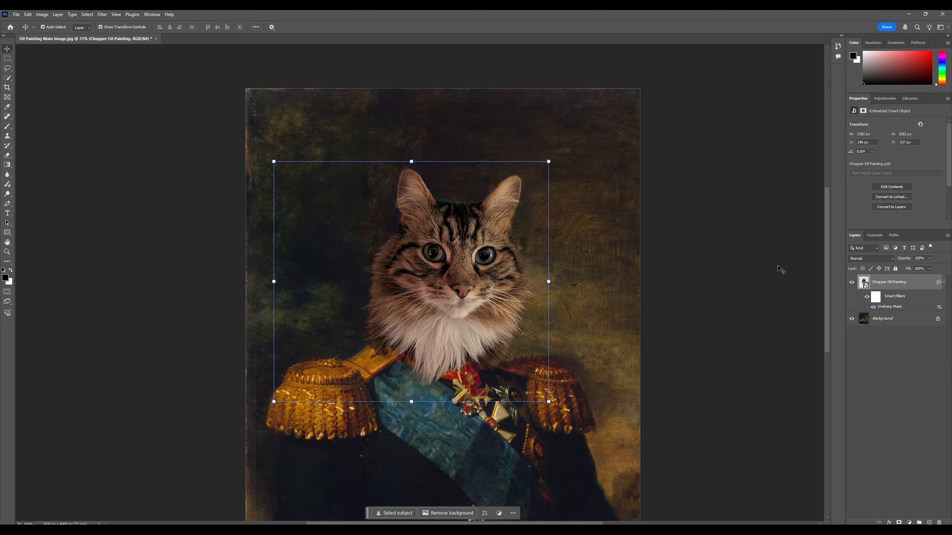
pyautogui.click(866, 297)
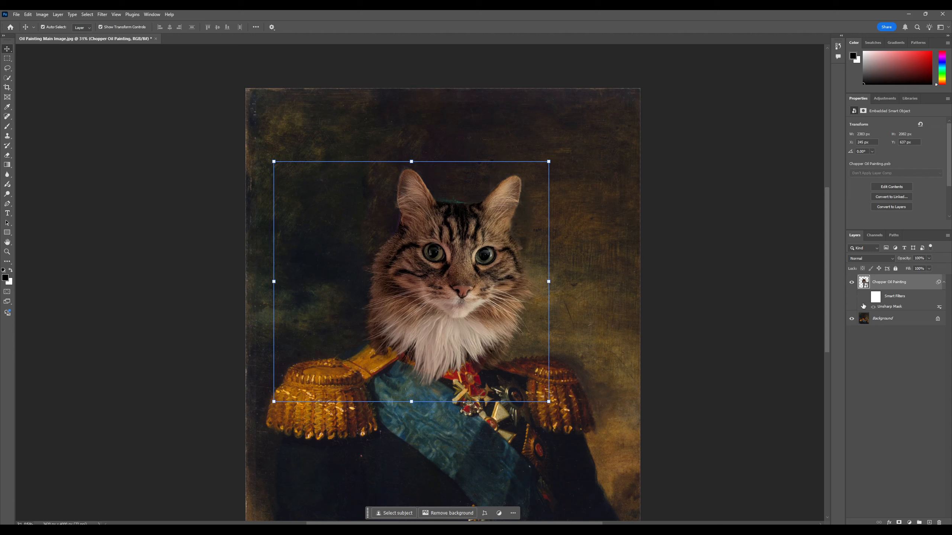
pyautogui.click(866, 297)
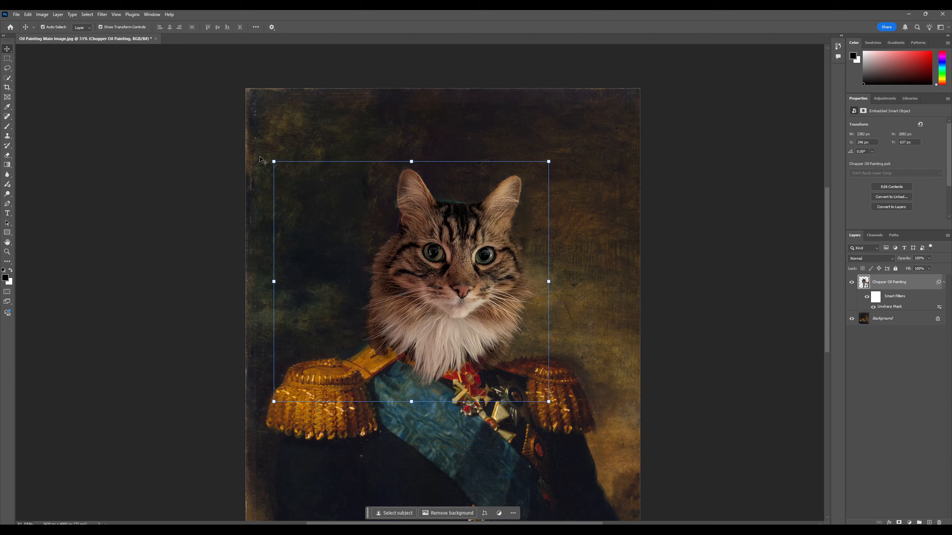
# Open the Oil Paint filter for the cat layer and place its dialog clear of the cat's face.
pyautogui.click(102, 14)
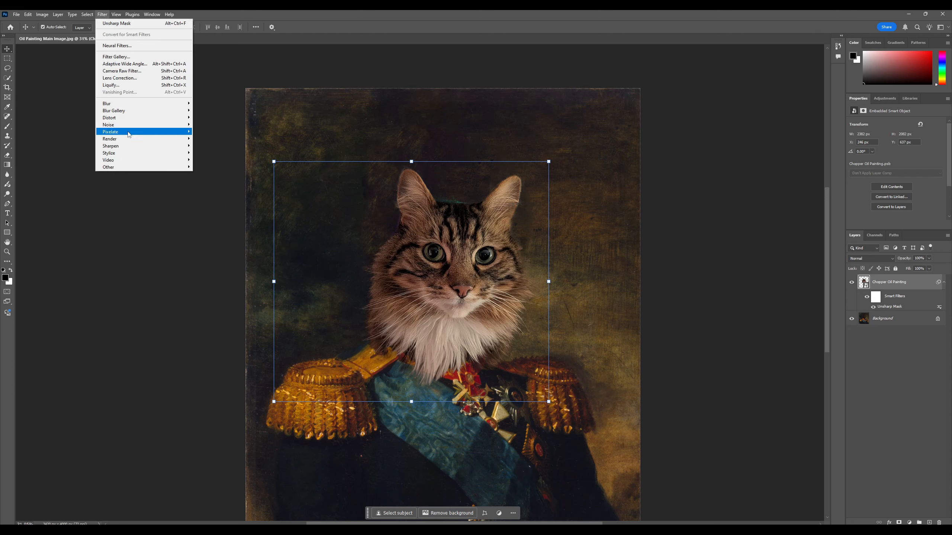
pyautogui.moveTo(133, 153)
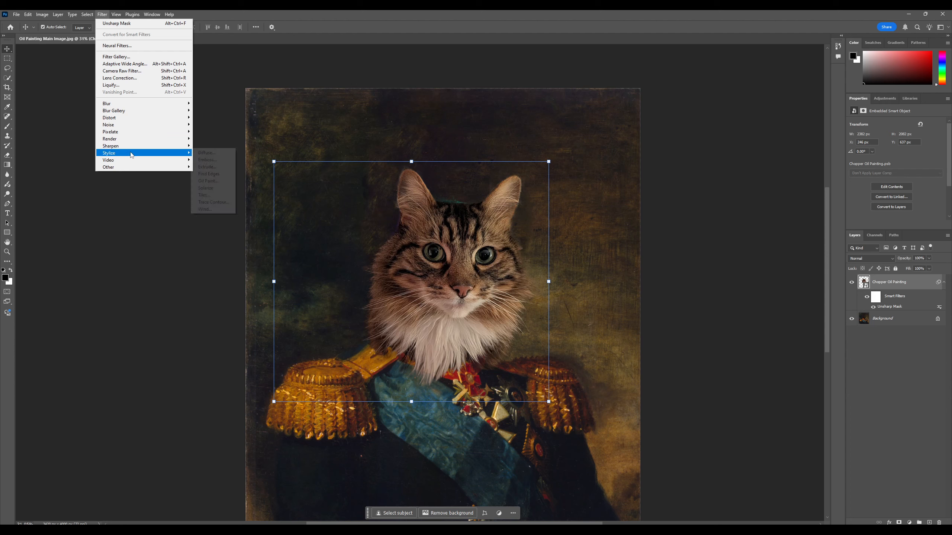
pyautogui.click(208, 180)
pyautogui.moveTo(489, 169); pyautogui.dragTo(648, 161)
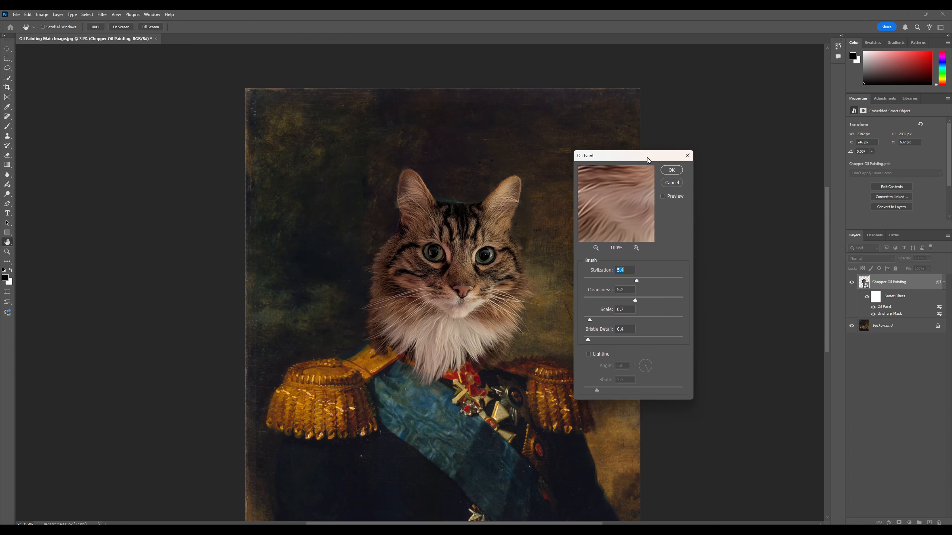